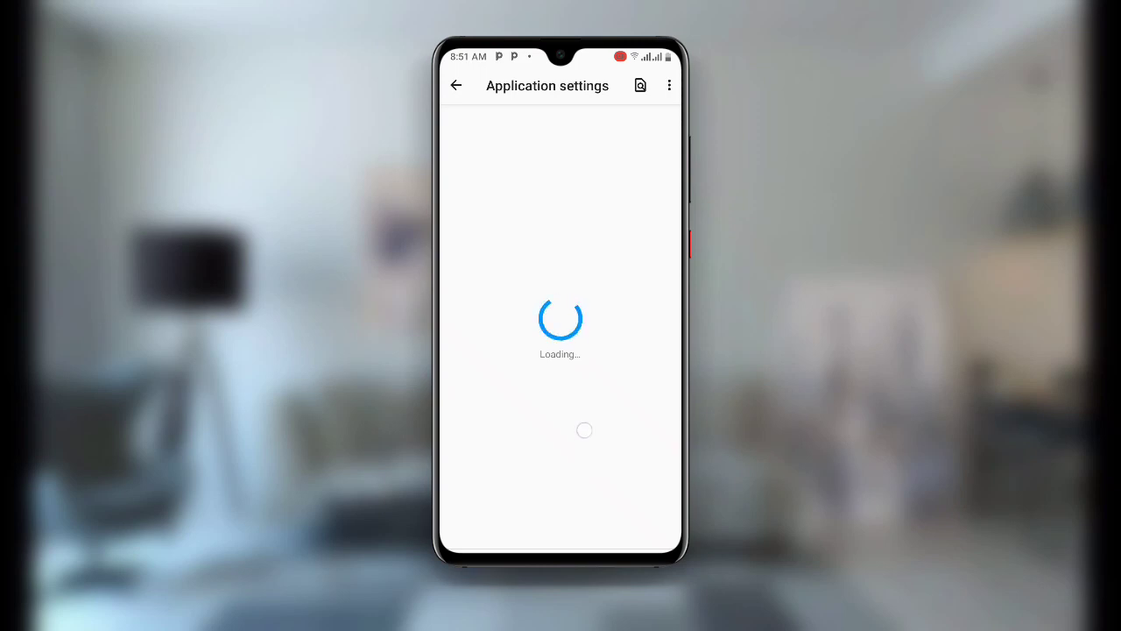
# Step: Scroll the installed apps list to its end, where WhatsApp Business and XRecorder appear
pyautogui.scroll(-10, 592, 383)
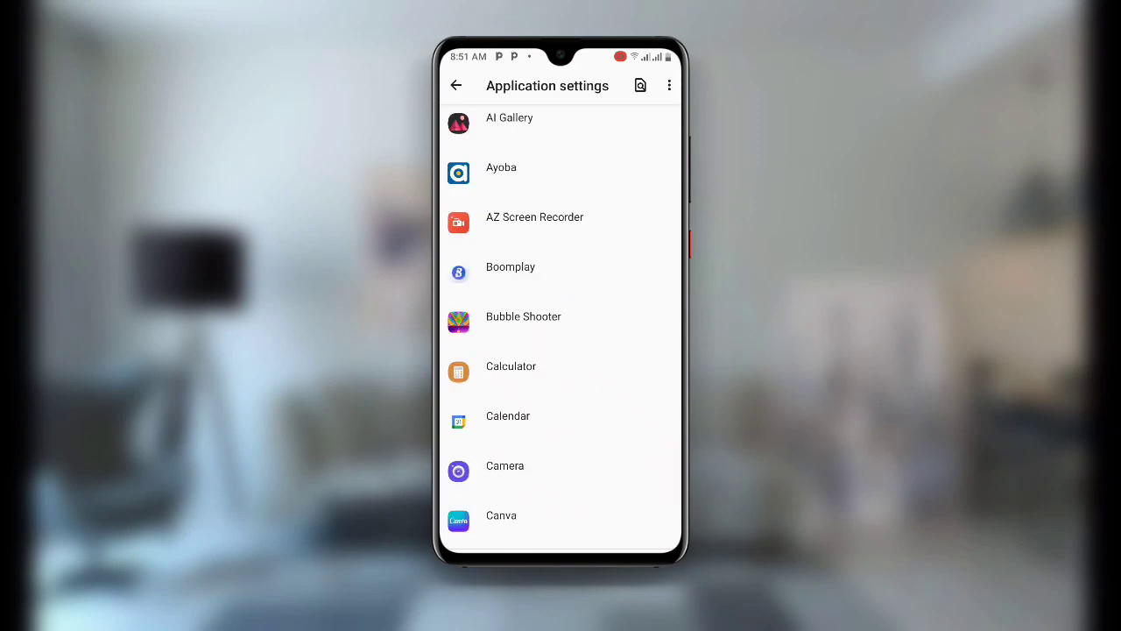
pyautogui.scroll(-6, 563, 456)
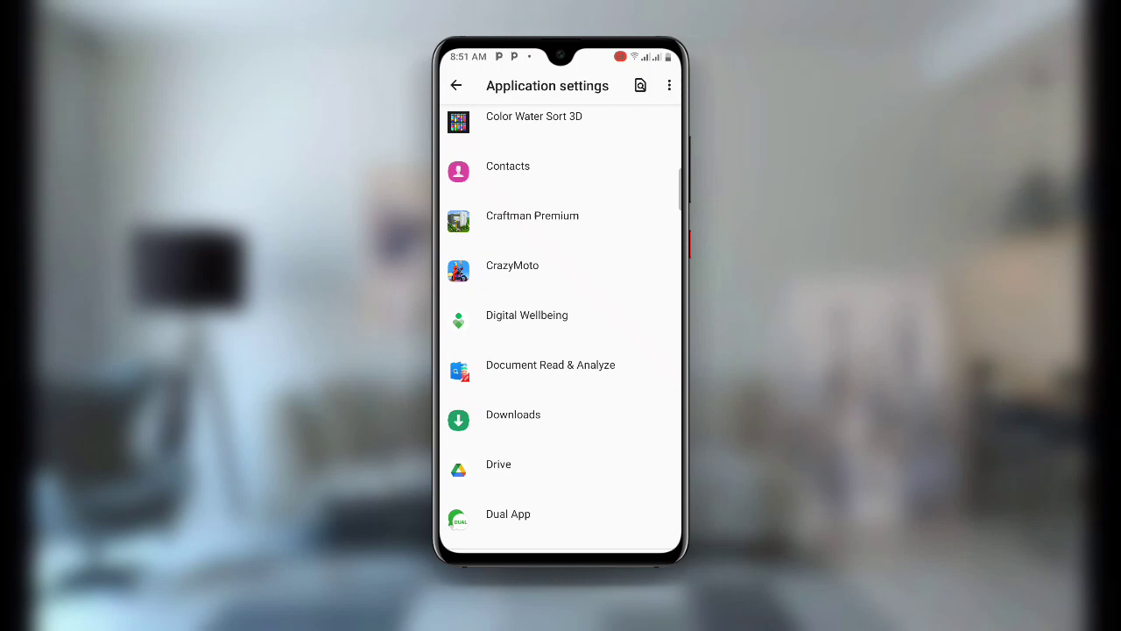
pyautogui.scroll(-6, 581, 438)
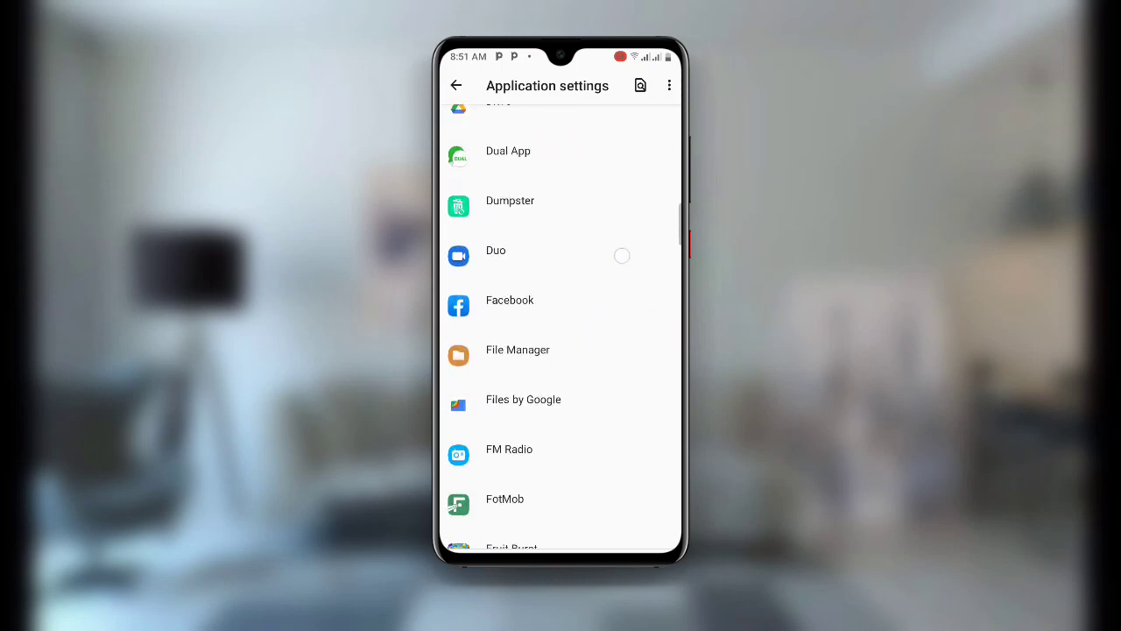
pyautogui.scroll(-10, 576, 332)
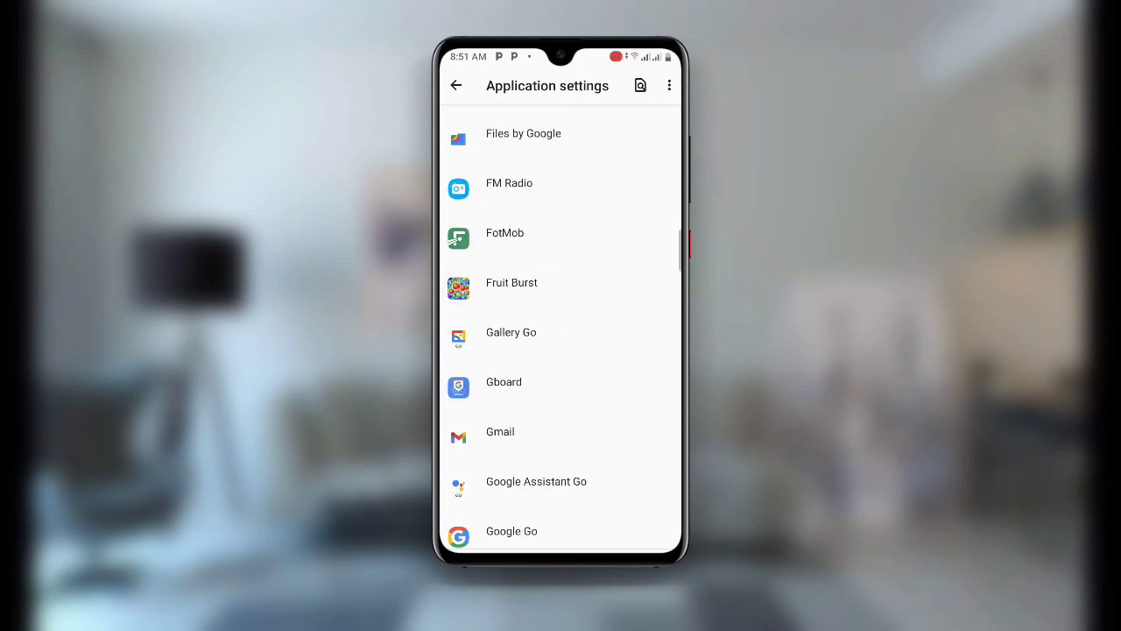
pyautogui.scroll(-8, 582, 309)
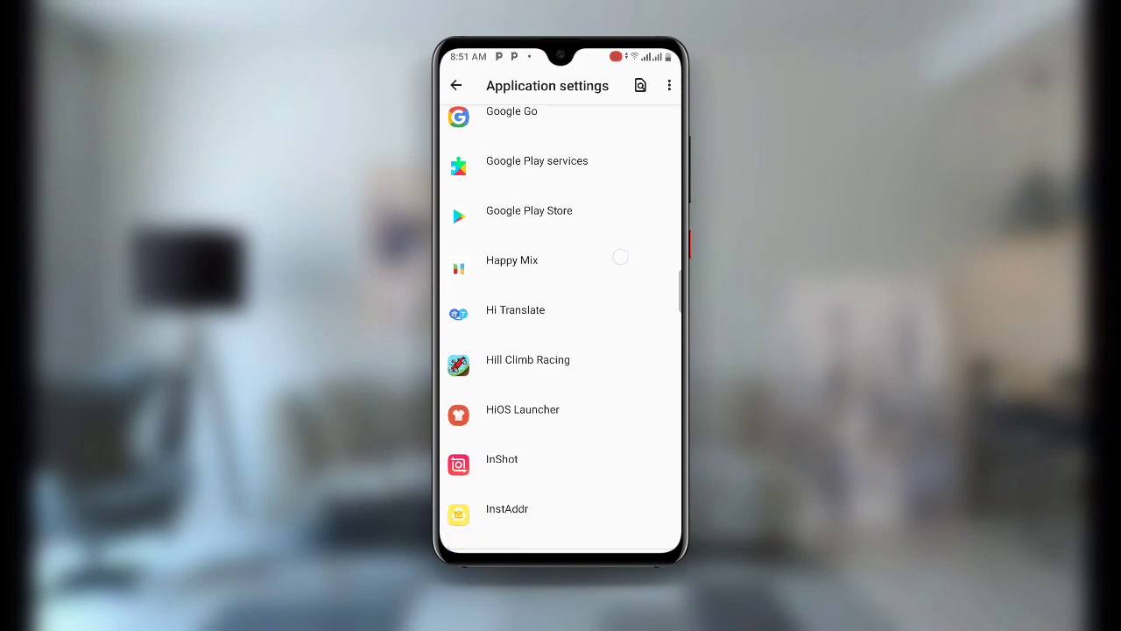
pyautogui.scroll(-9, 581, 310)
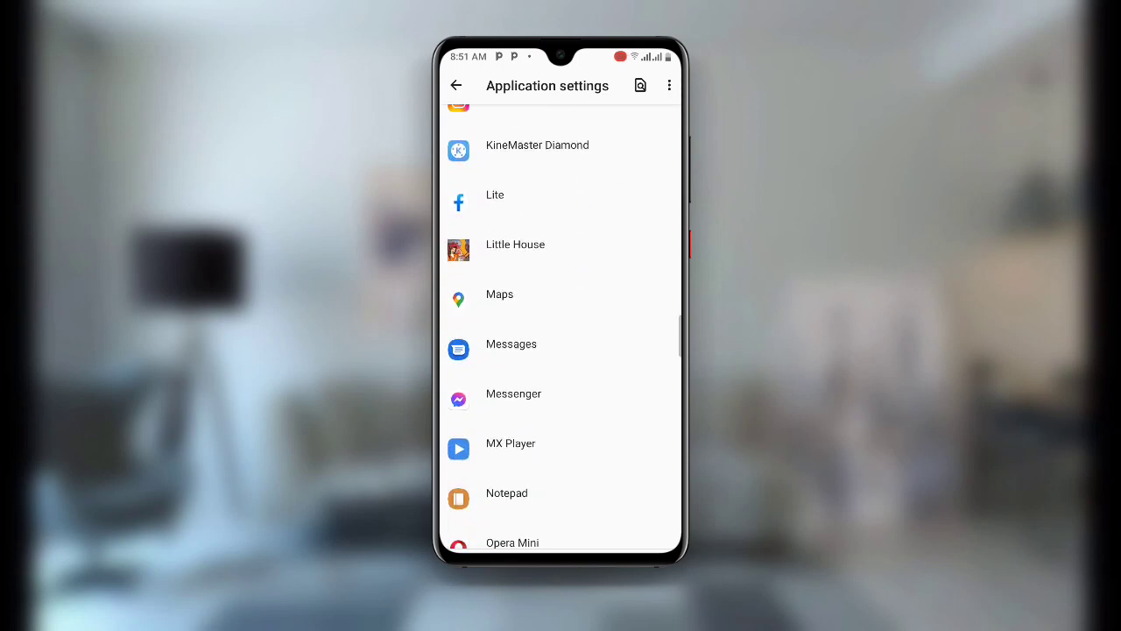
pyautogui.scroll(-7, 651, 249)
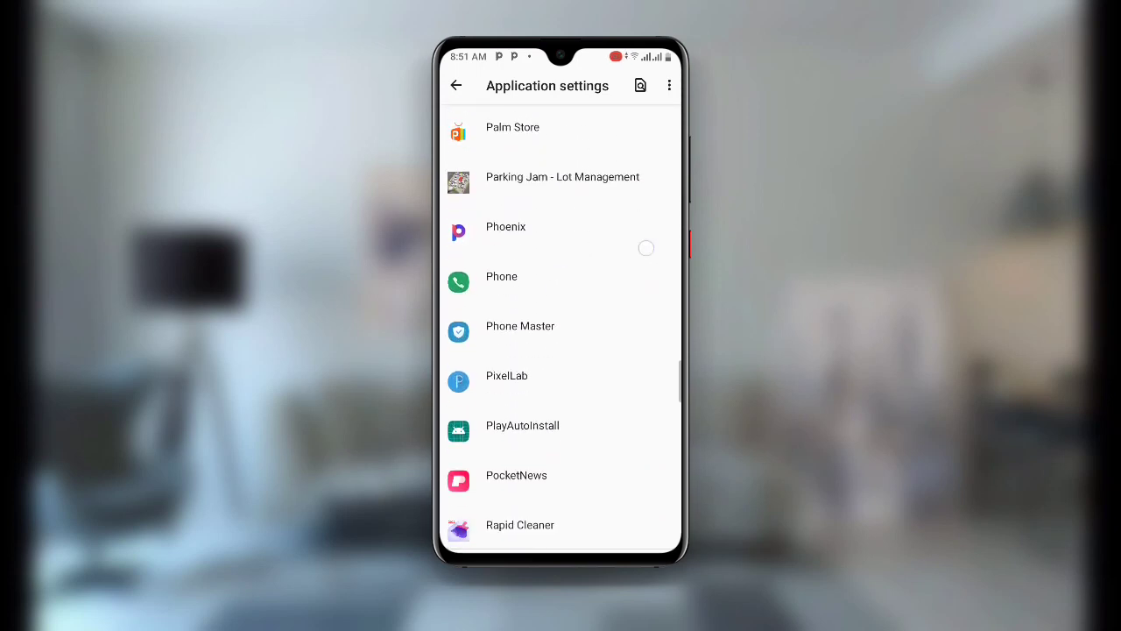
pyautogui.scroll(-8, 584, 282)
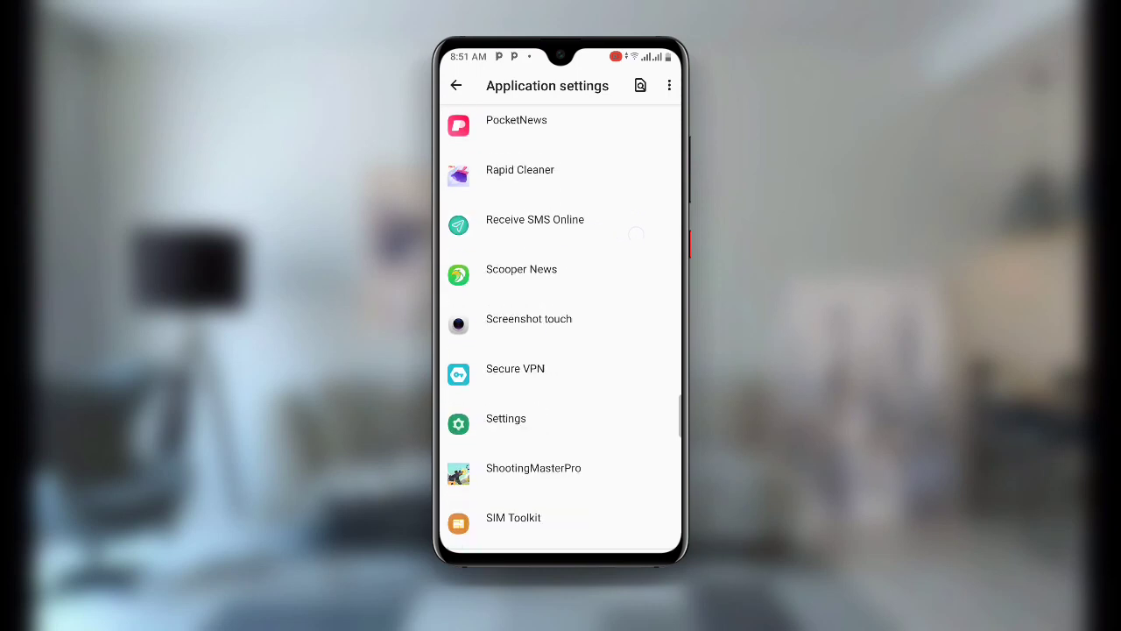
pyautogui.scroll(-10, 645, 239)
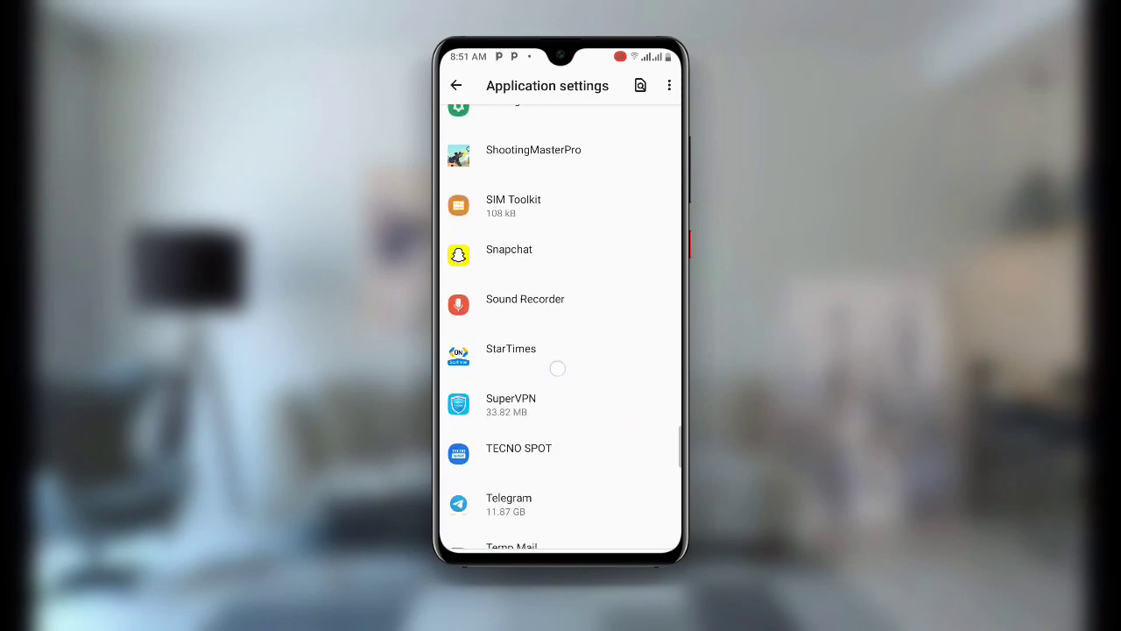
pyautogui.scroll(-3, 598, 270)
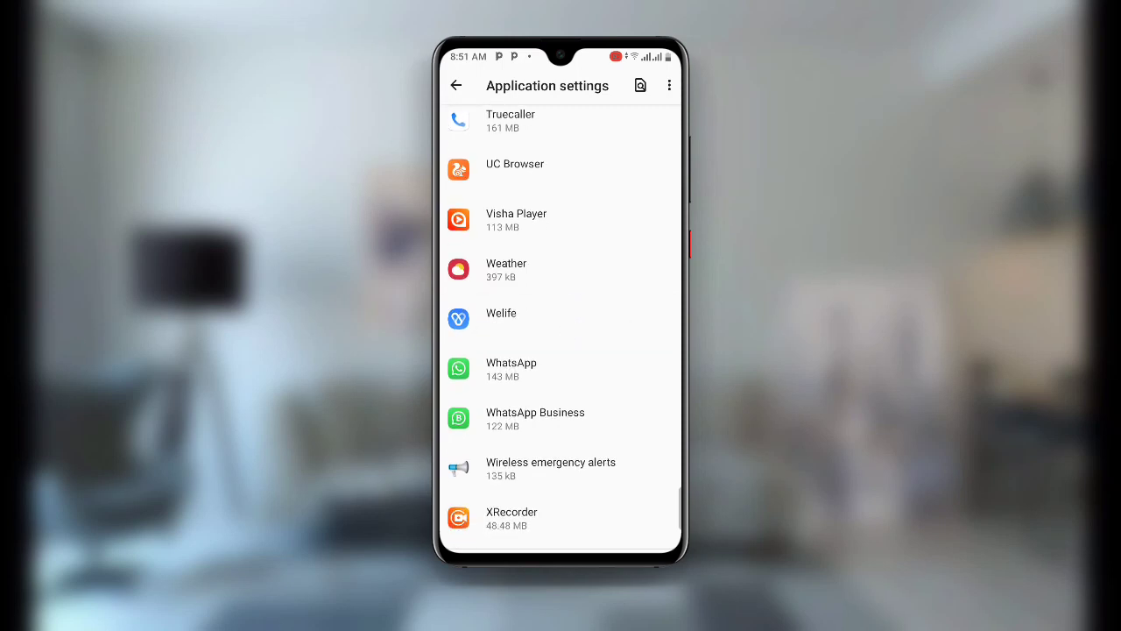
# Step: In WhatsApp Business's app info, open Advanced > Notifications and switch off the All Chats toggle
pyautogui.click(535, 418)
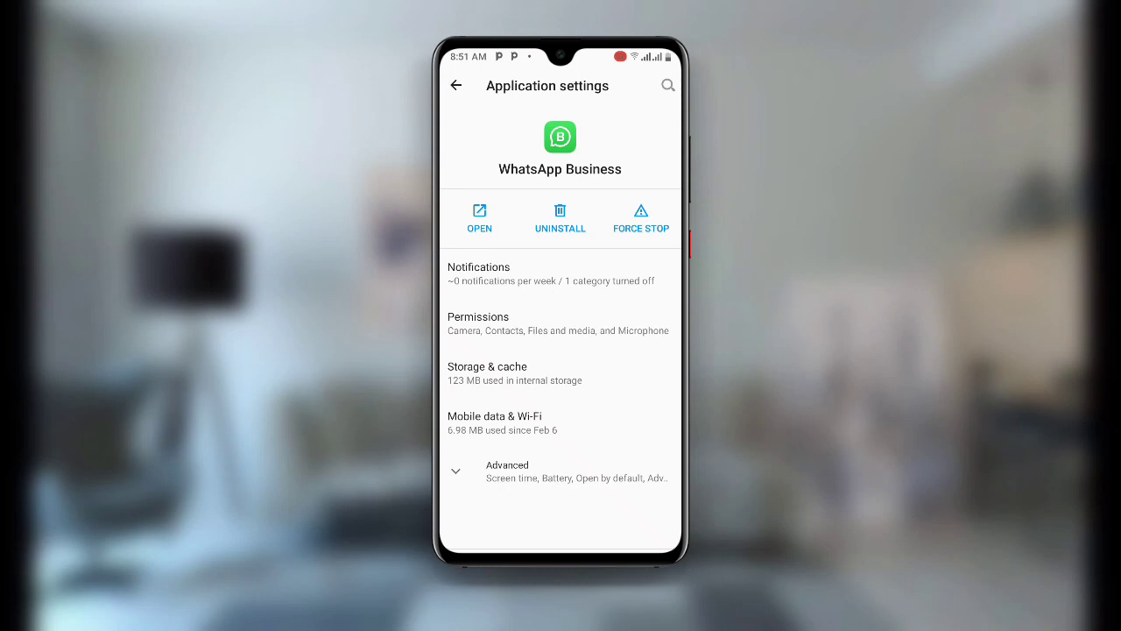
pyautogui.click(560, 472)
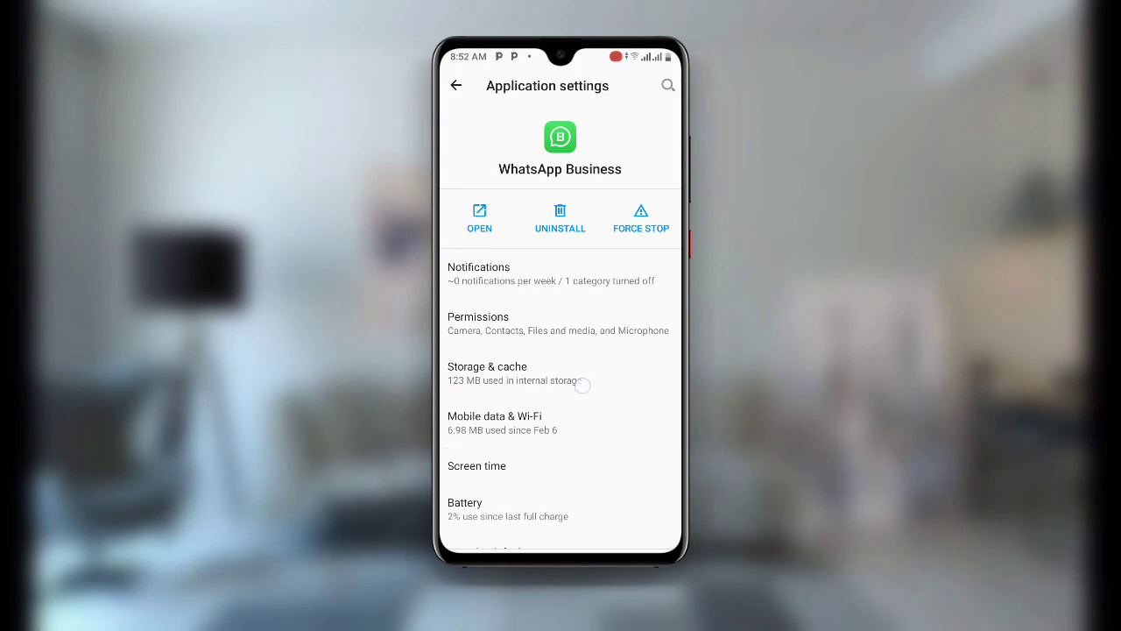
pyautogui.scroll(-5, 583, 386)
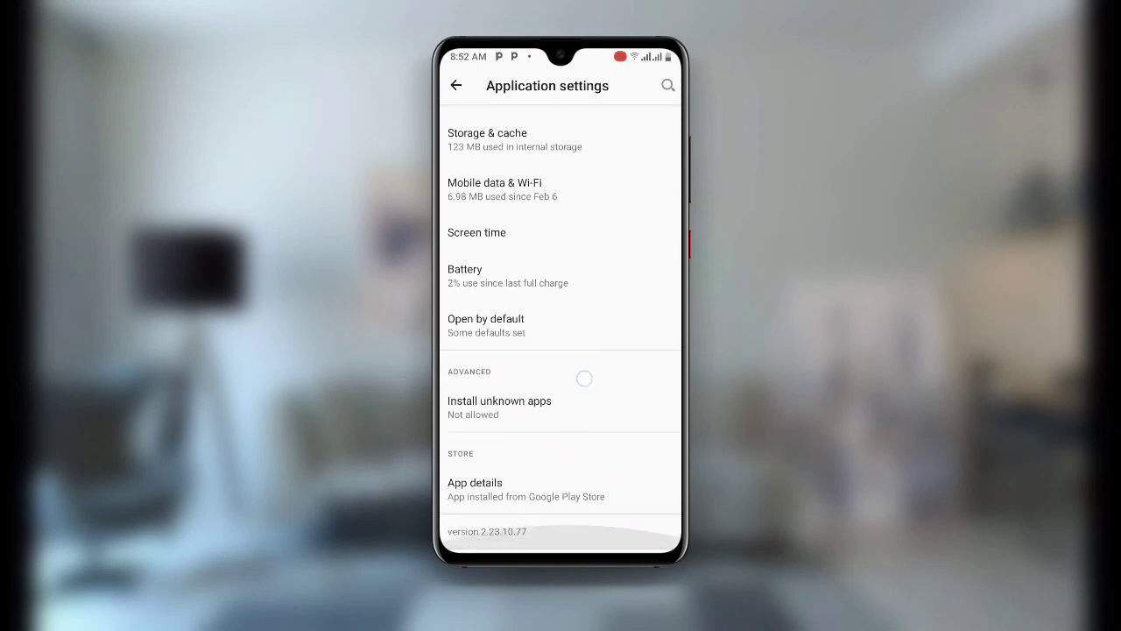
pyautogui.scroll(4, 585, 378)
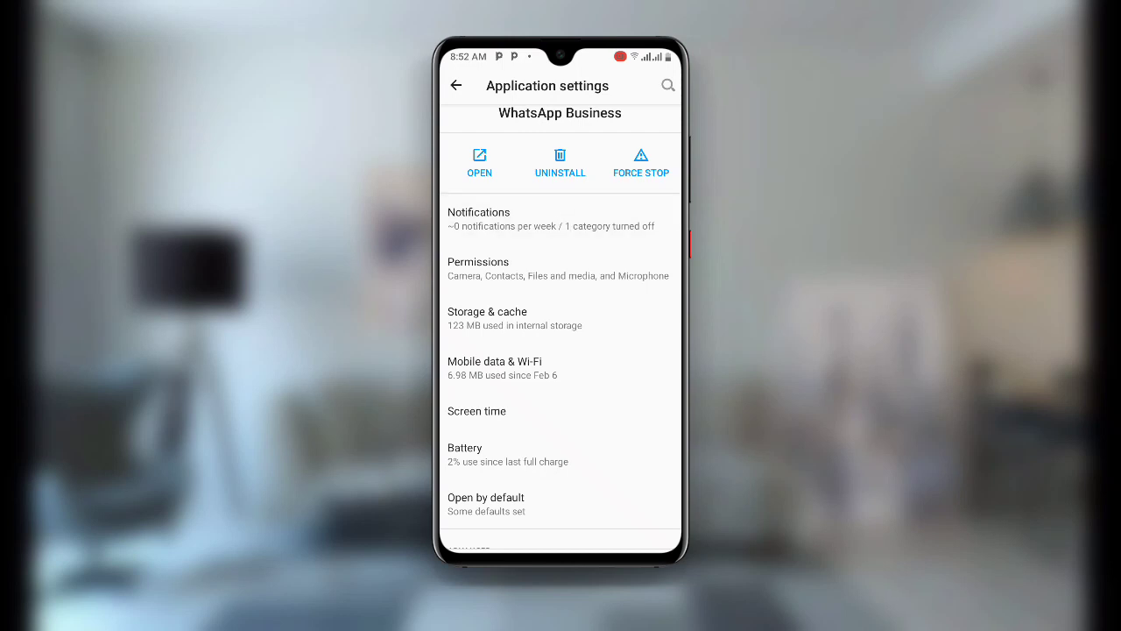
pyautogui.click(491, 218)
pyautogui.moveTo(565, 465); pyautogui.dragTo(611, 348)
pyautogui.moveTo(534, 463); pyautogui.dragTo(535, 393)
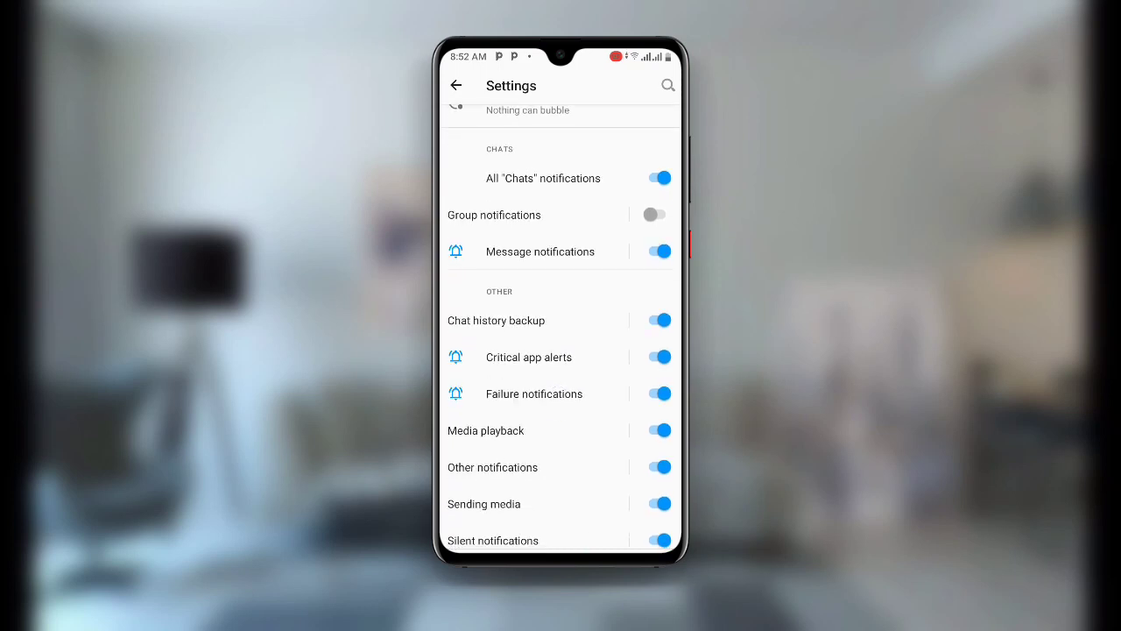
pyautogui.click(659, 177)
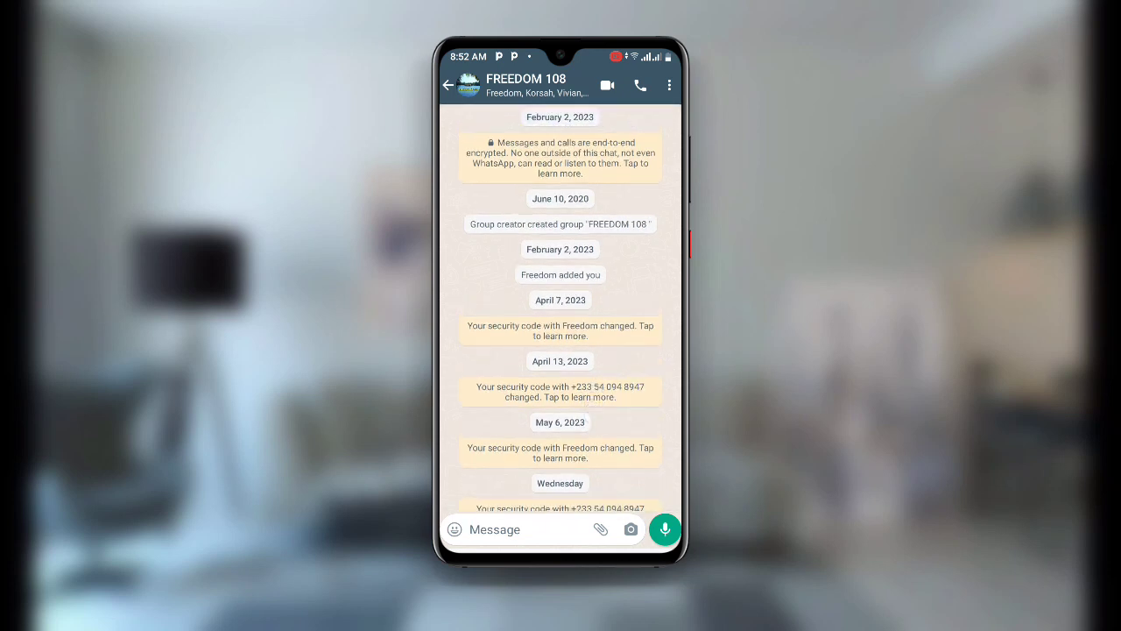
# Step: Mute the FREEDOM 108 group's notifications with the Always option
pyautogui.click(669, 85)
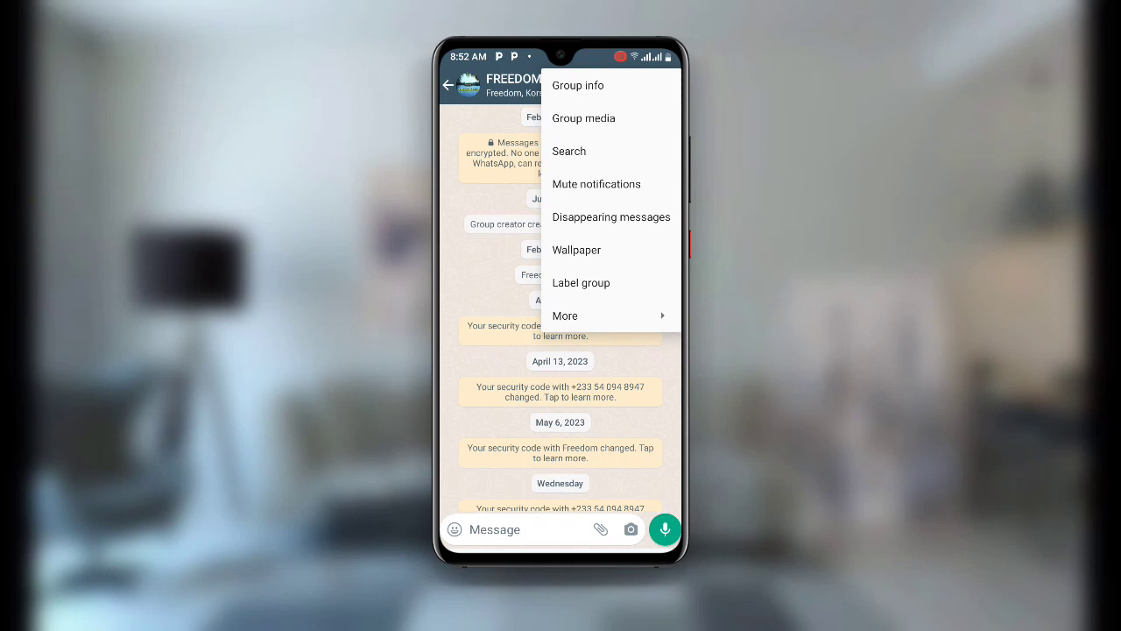
pyautogui.click(597, 184)
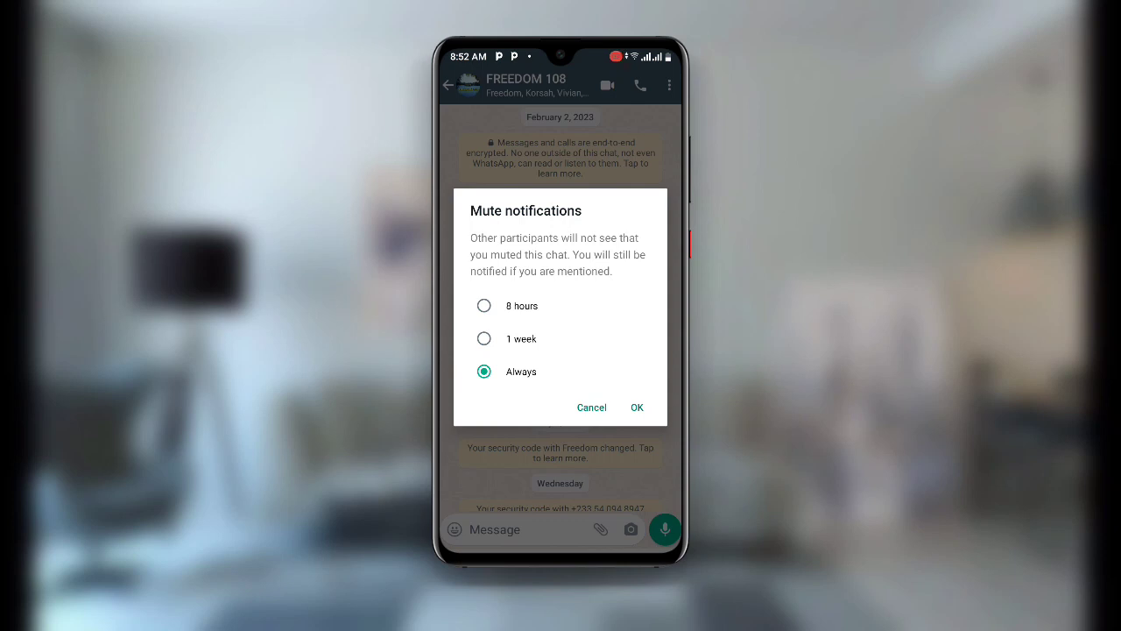
pyautogui.click(642, 407)
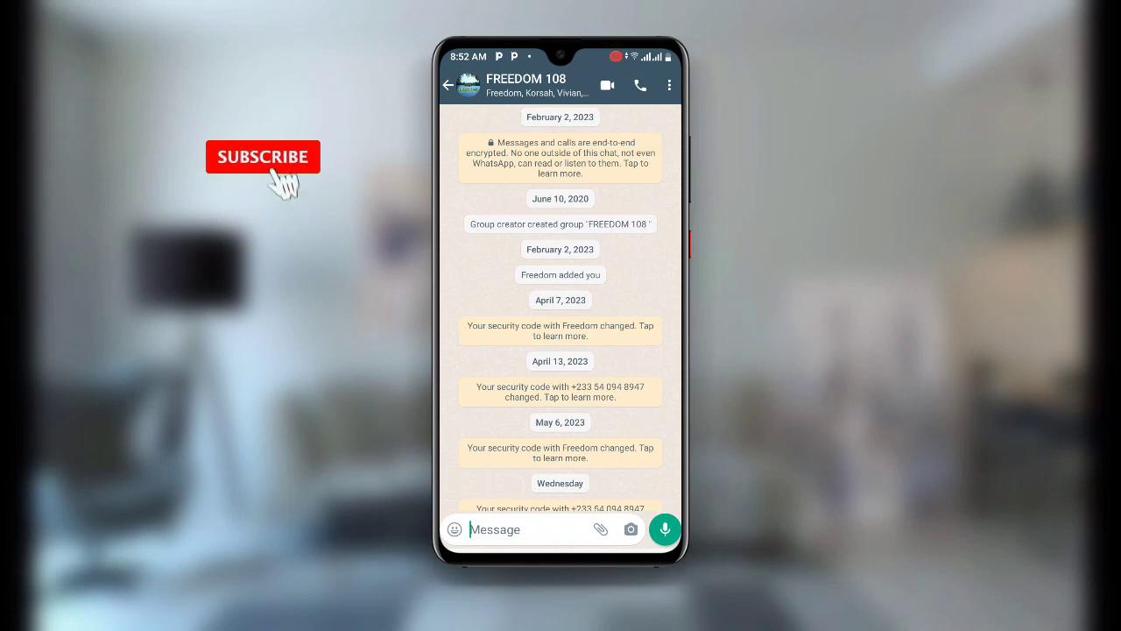
# Step: Back on the Chats list, select FREEDOM 108 and archive it
pyautogui.click(448, 85)
pyautogui.click(577, 387)
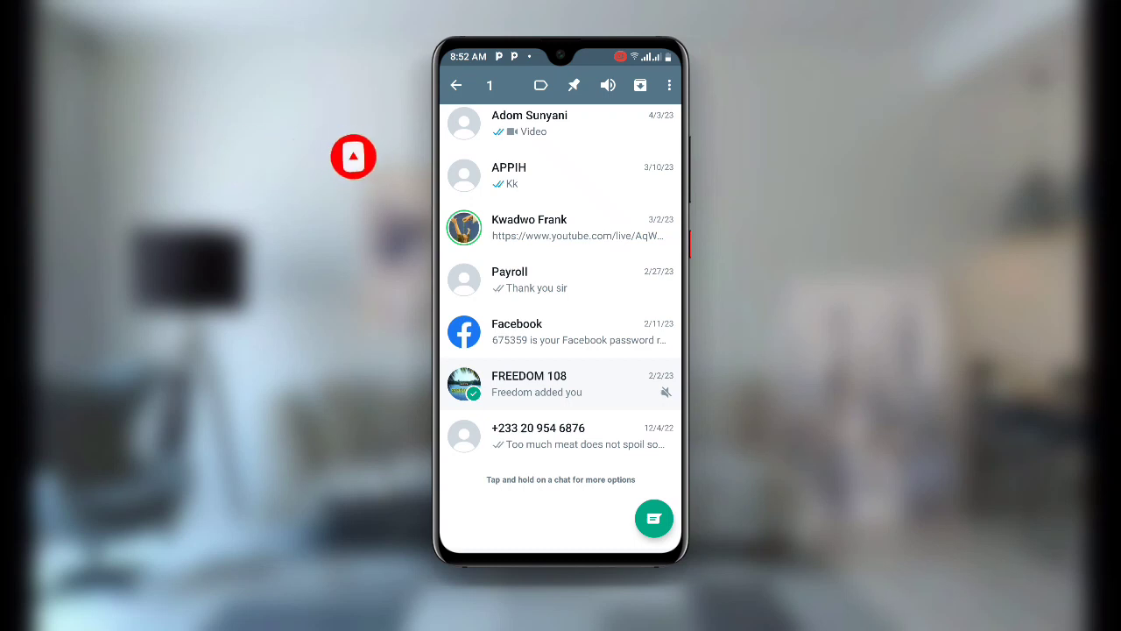
pyautogui.click(640, 85)
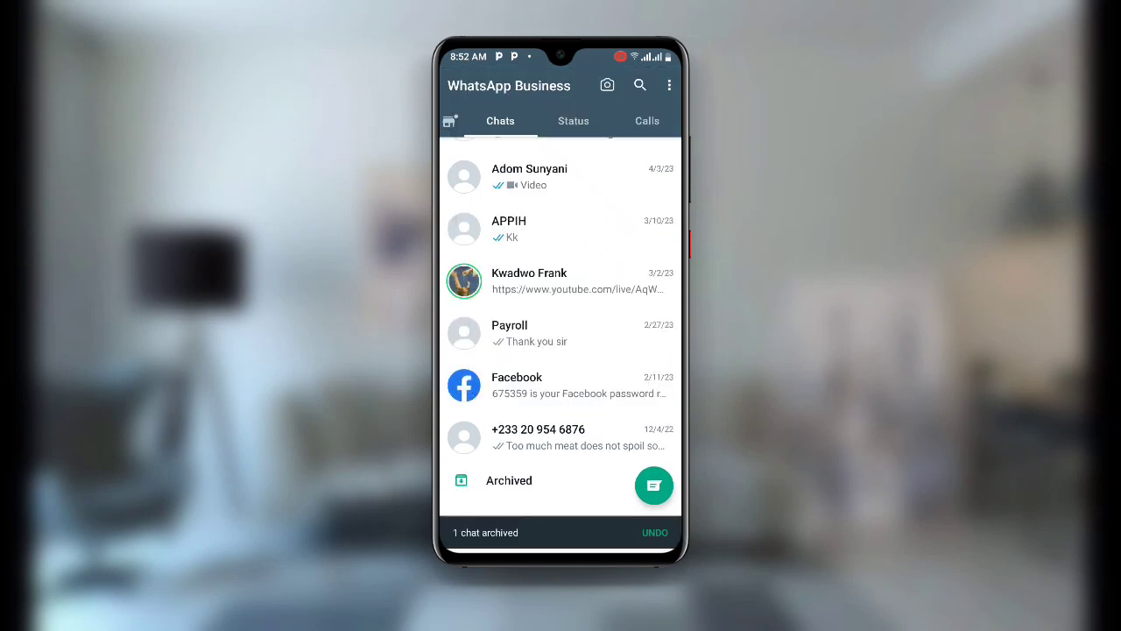
pyautogui.scroll(5, 561, 342)
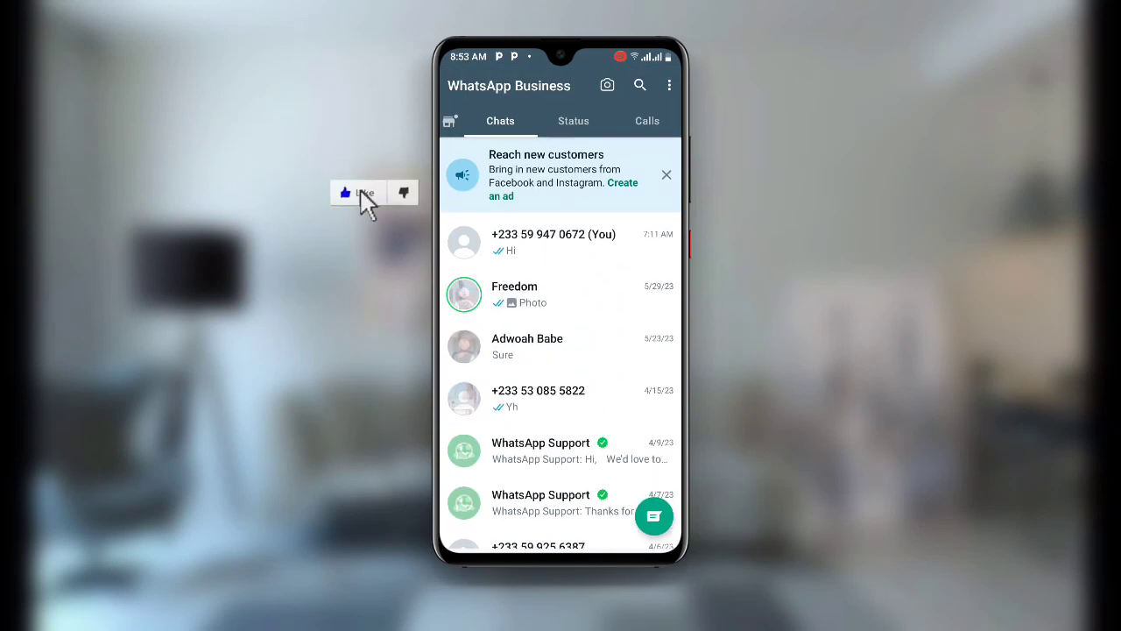
pyautogui.scroll(-5, 561, 342)
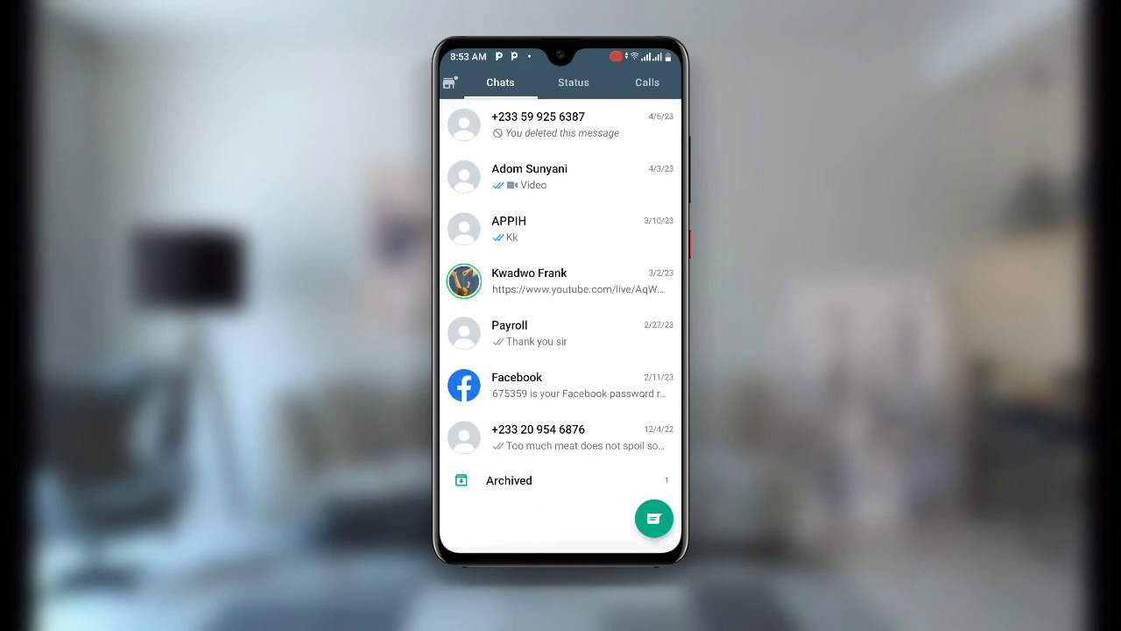
# Step: Go to Archived chats and open the FREEDOM 108 group from that list
pyautogui.click(509, 480)
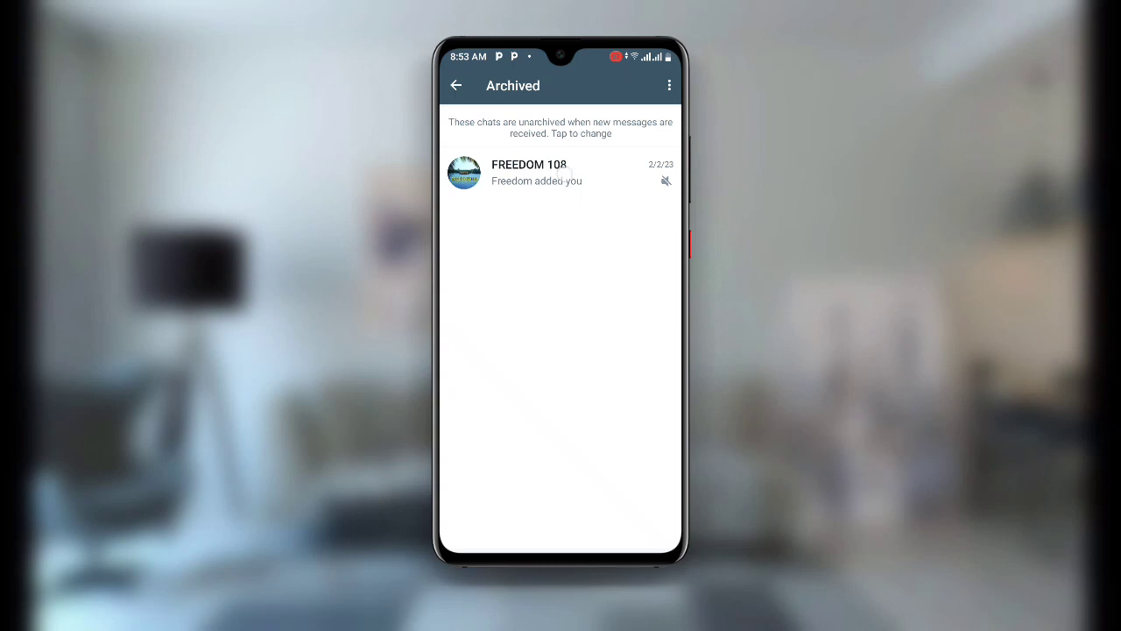
pyautogui.click(562, 171)
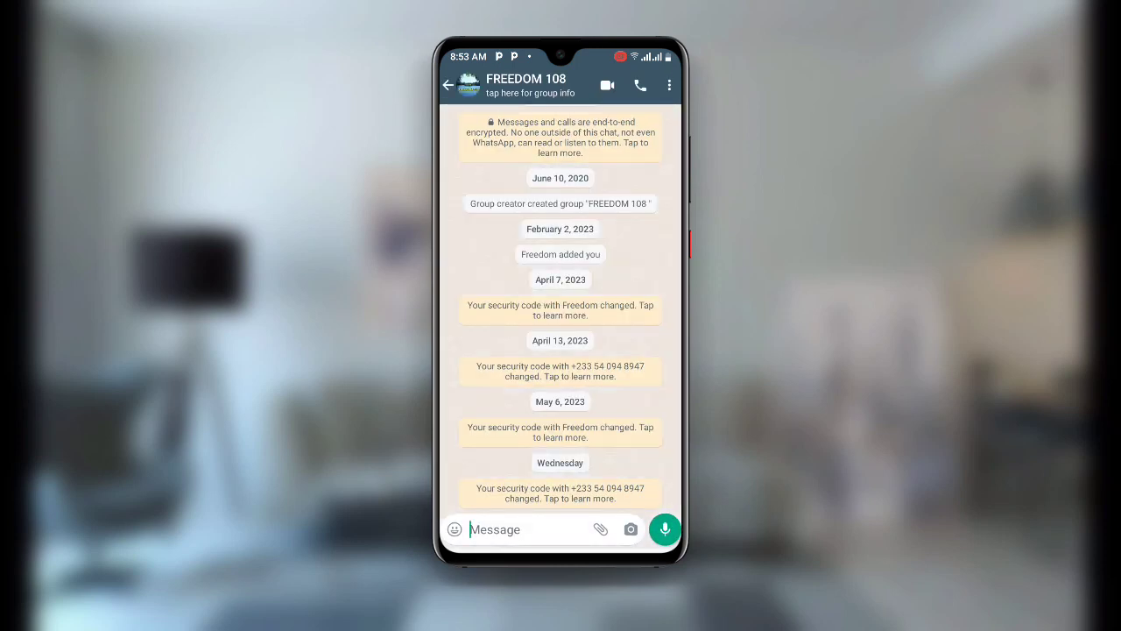
pyautogui.click(448, 85)
pyautogui.click(669, 85)
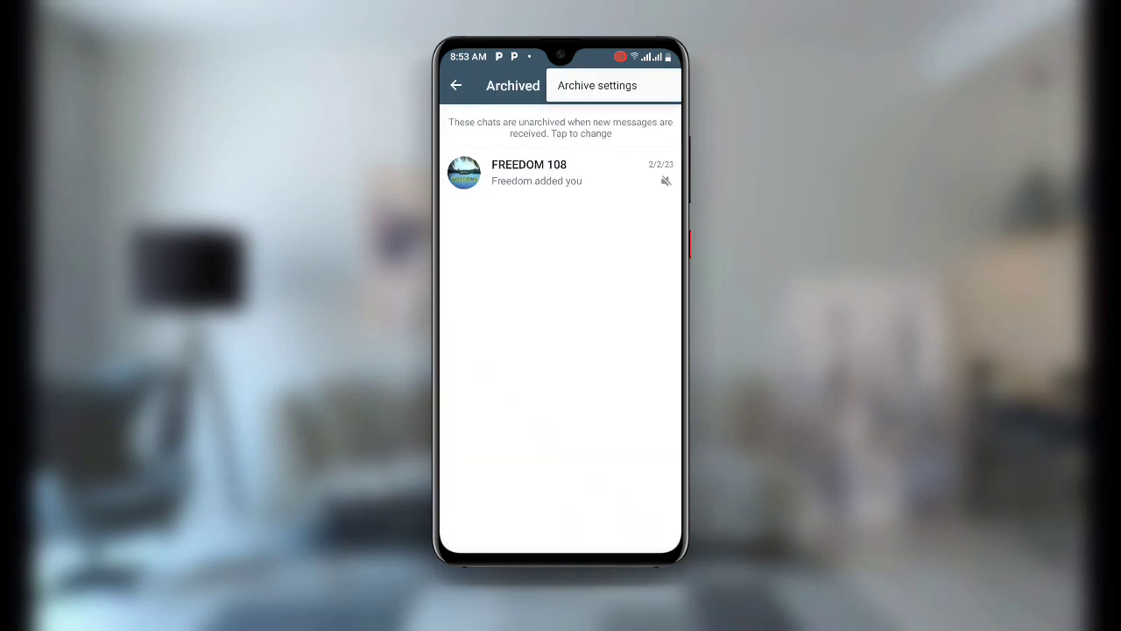
pyautogui.click(576, 172)
pyautogui.click(576, 172)
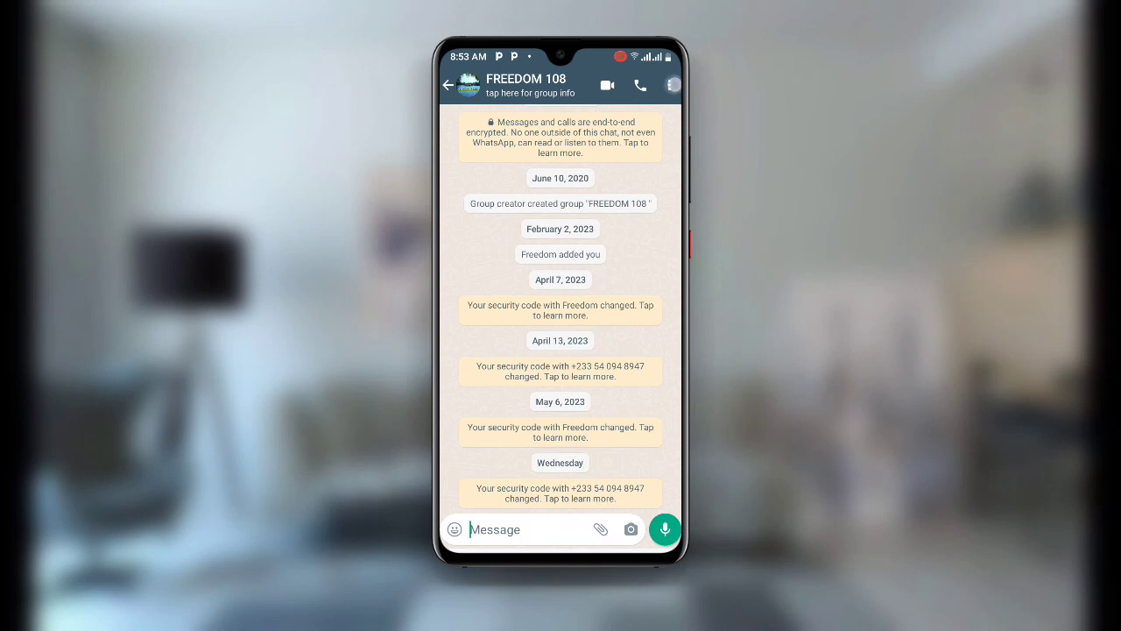
pyautogui.click(673, 85)
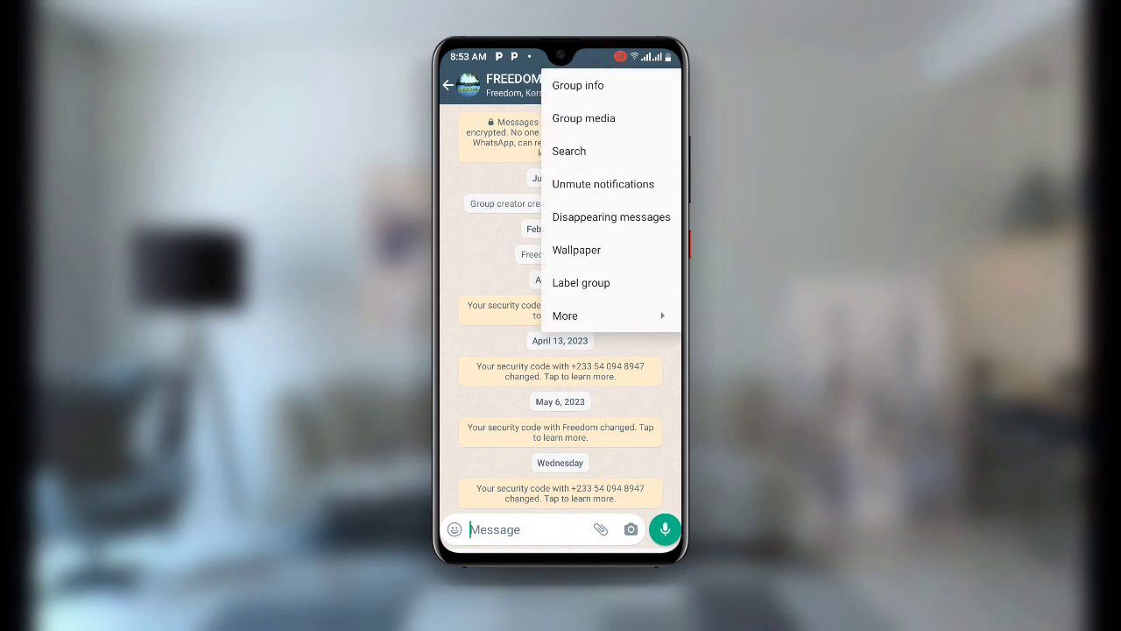
pyautogui.click(605, 315)
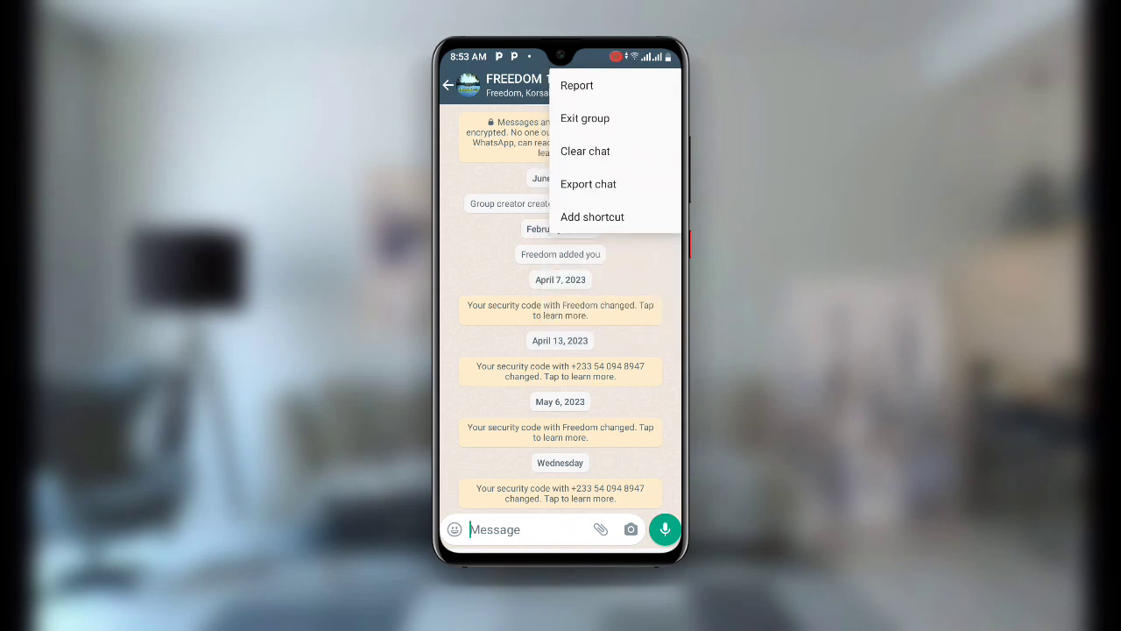
pyautogui.click(618, 119)
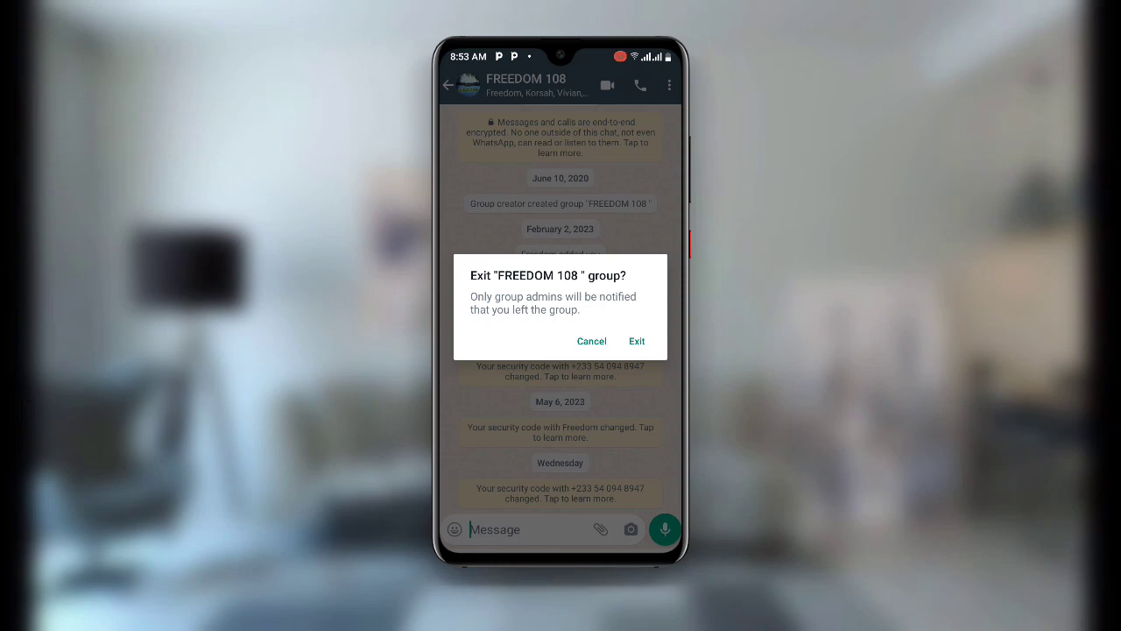
pyautogui.click(591, 341)
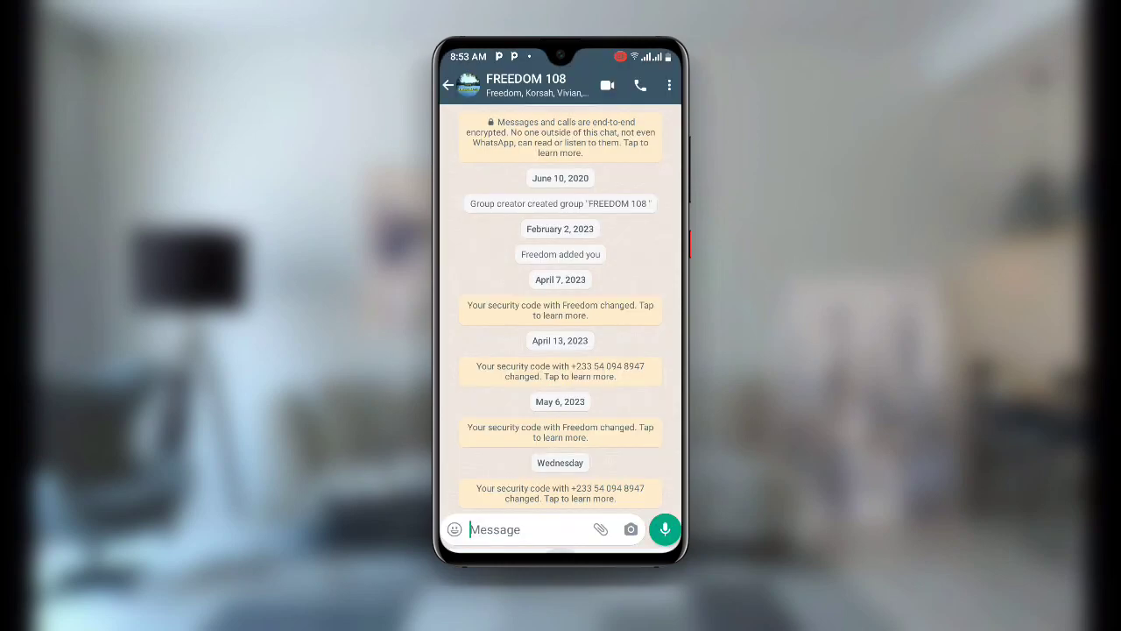